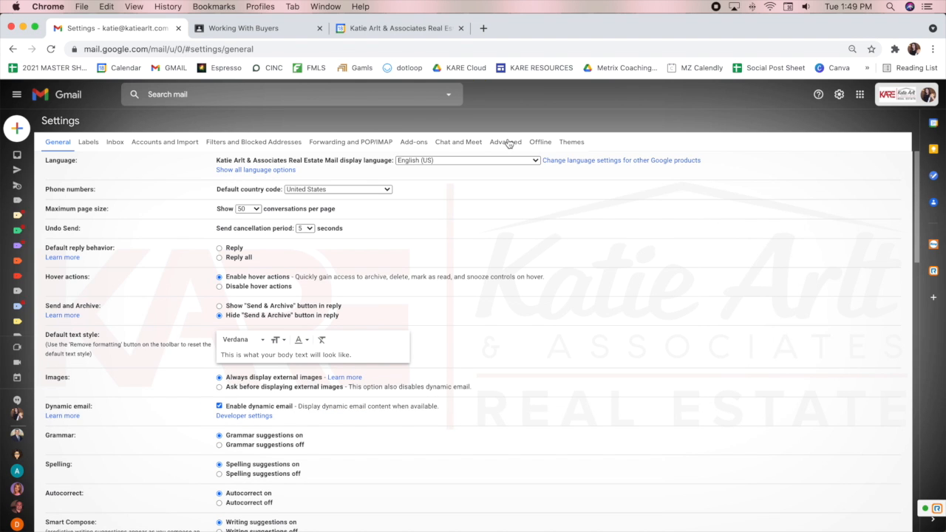
Check the Templates option in the advanced settings and return to the inbox
{"action": "left_click", "coordinate": [507, 141]}
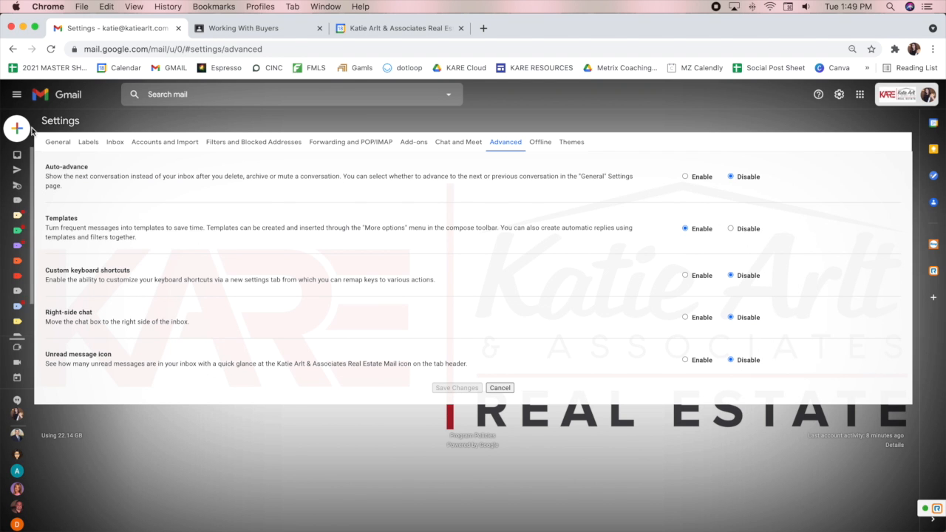
{"action": "left_click", "coordinate": [16, 156]}
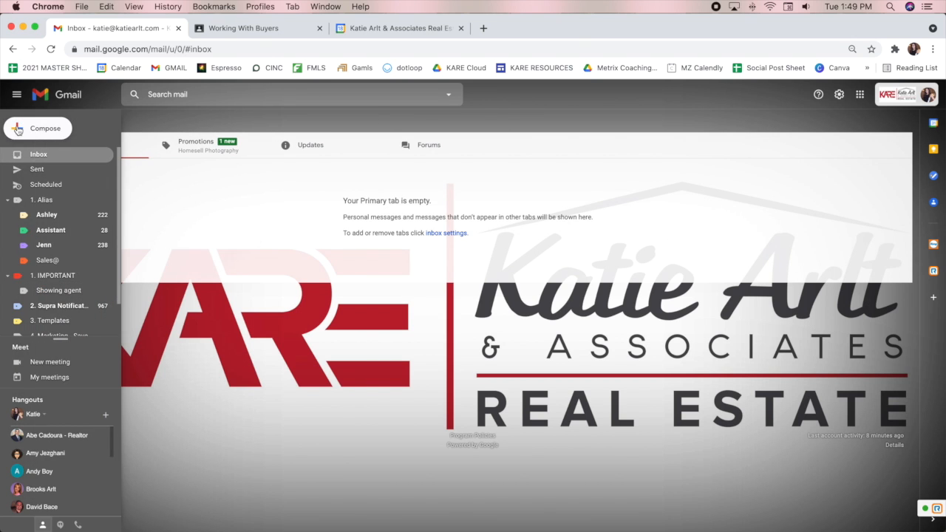
Compose a new message without the signature, reading "Hello," and "Thank you so much for your time. Blah blah blah"
{"action": "left_click", "coordinate": [18, 130]}
{"action": "left_click_drag", "start_coordinate": [93, 159], "coordinate": [413, 343]}
{"action": "key", "text": "BackSpace"}
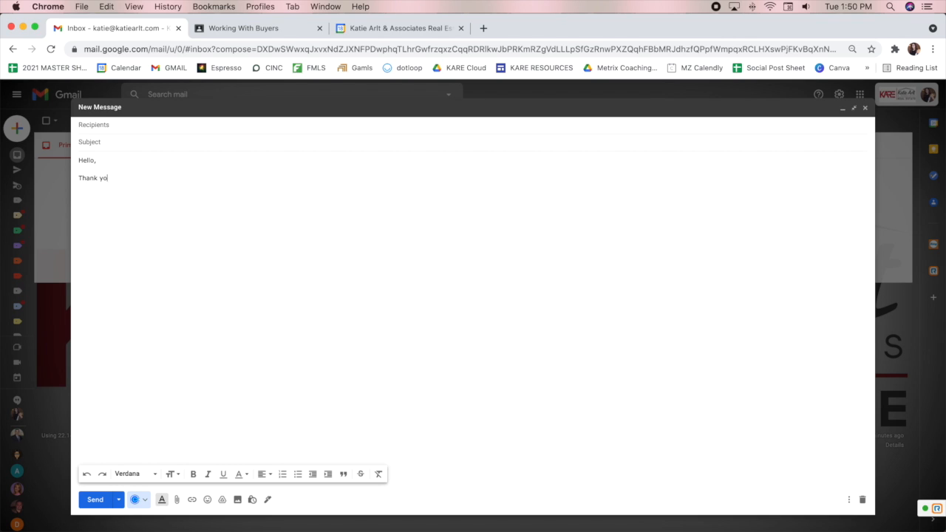
{"action": "type", "text": "much for you"}
{"action": "left_click", "coordinate": [162, 183]}
{"action": "type", "text": "r time. Blah blah blah"}
Save the draft as a new template named "Test Template" and discard the draft
{"action": "left_click", "coordinate": [850, 500]}
{"action": "mouse_move", "coordinate": [813, 402]}
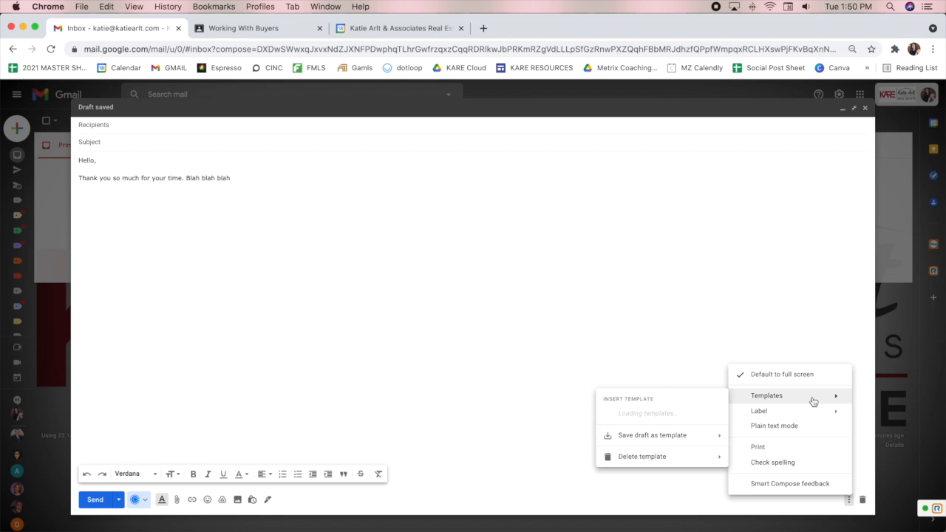
{"action": "mouse_move", "coordinate": [695, 378]}
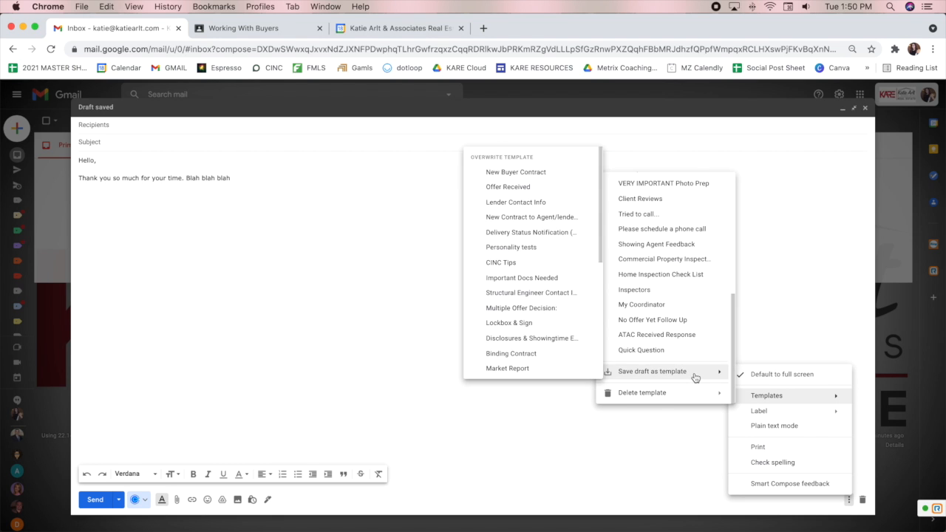
{"action": "mouse_move", "coordinate": [664, 373]}
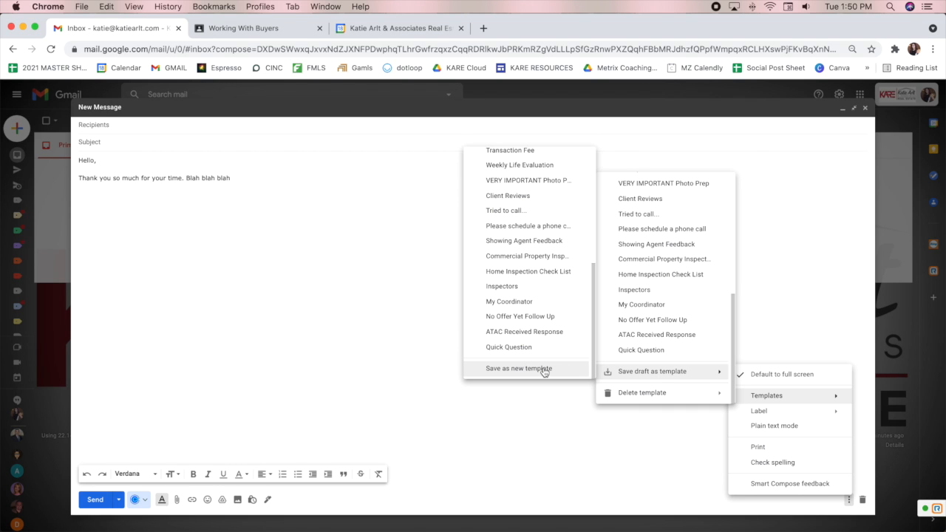
{"action": "left_click", "coordinate": [543, 369]}
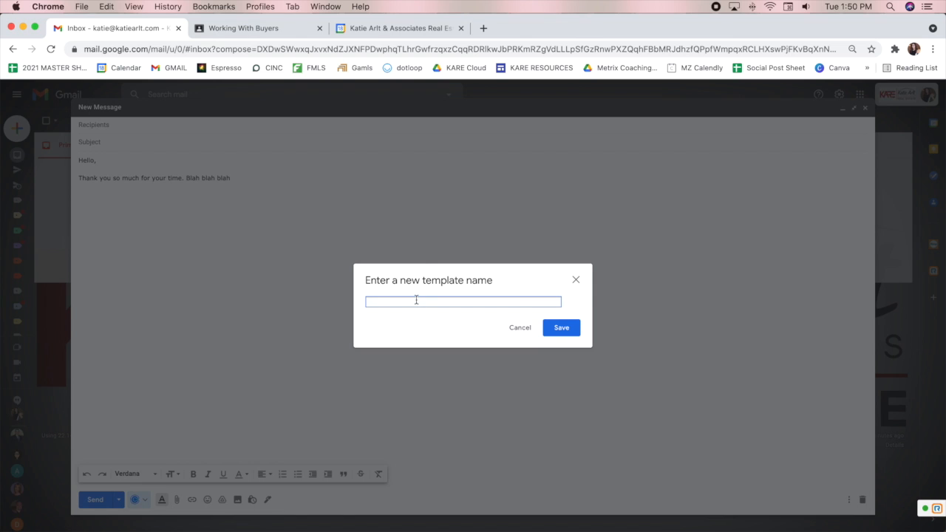
{"action": "type", "text": "Test Template"}
{"action": "left_click", "coordinate": [549, 327]}
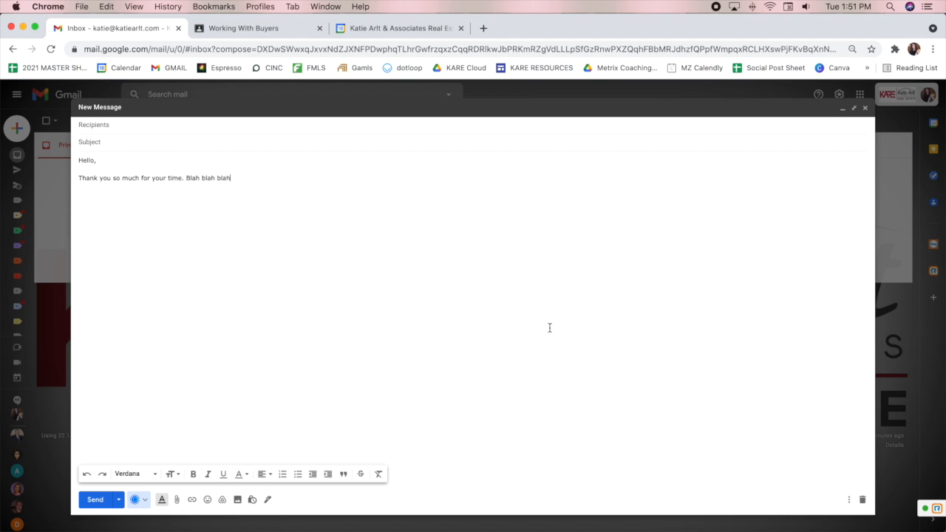
{"action": "left_click", "coordinate": [861, 500]}
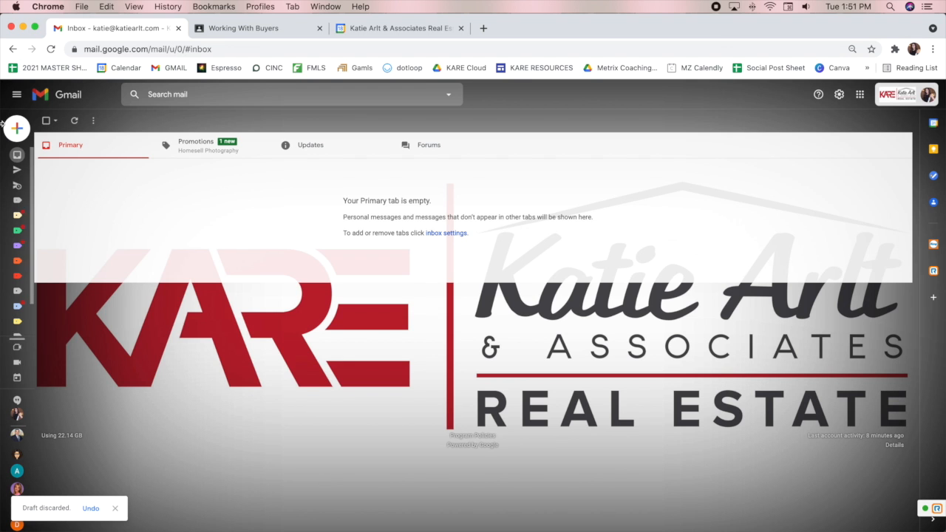
Start a new message, insert the Test Template and add a blank line between its text and the signature
{"action": "left_click", "coordinate": [15, 128]}
{"action": "left_click", "coordinate": [85, 156]}
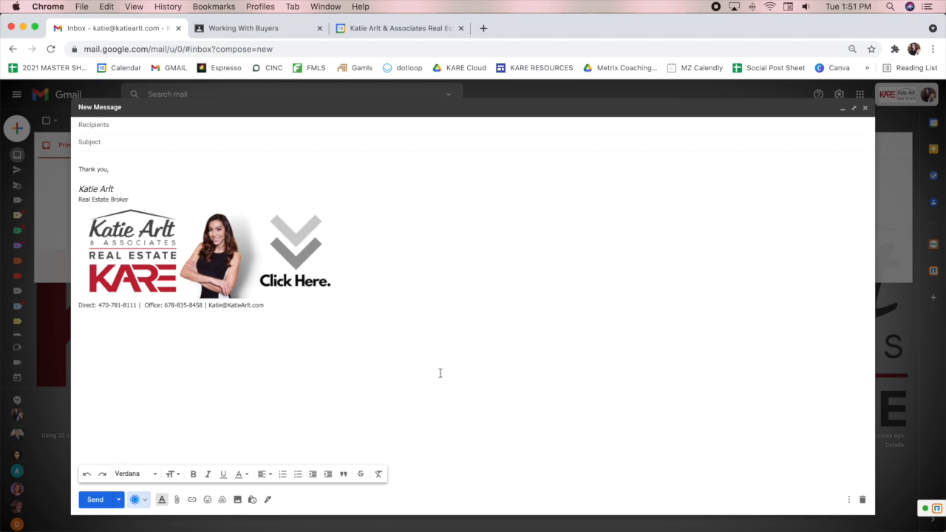
{"action": "left_click", "coordinate": [847, 503]}
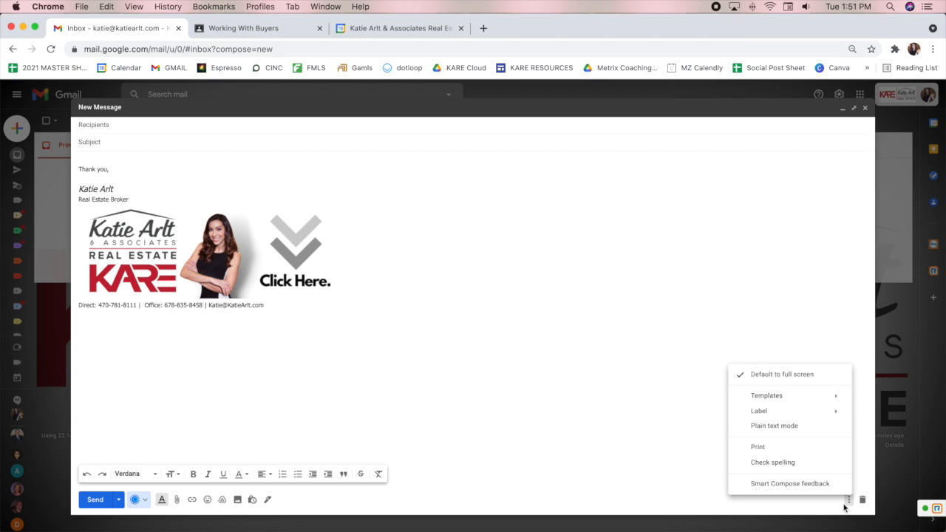
{"action": "mouse_move", "coordinate": [781, 400]}
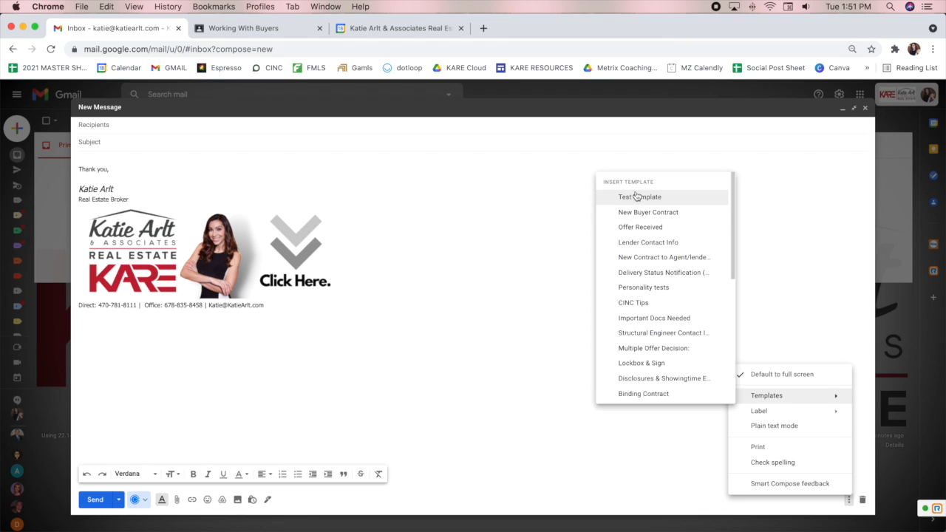
{"action": "left_click", "coordinate": [636, 197]}
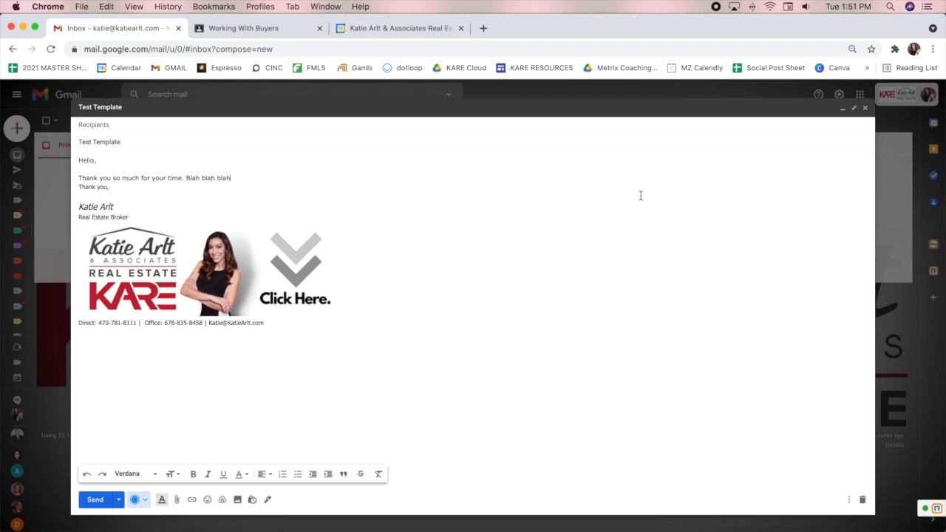
{"action": "key", "text": "Return"}
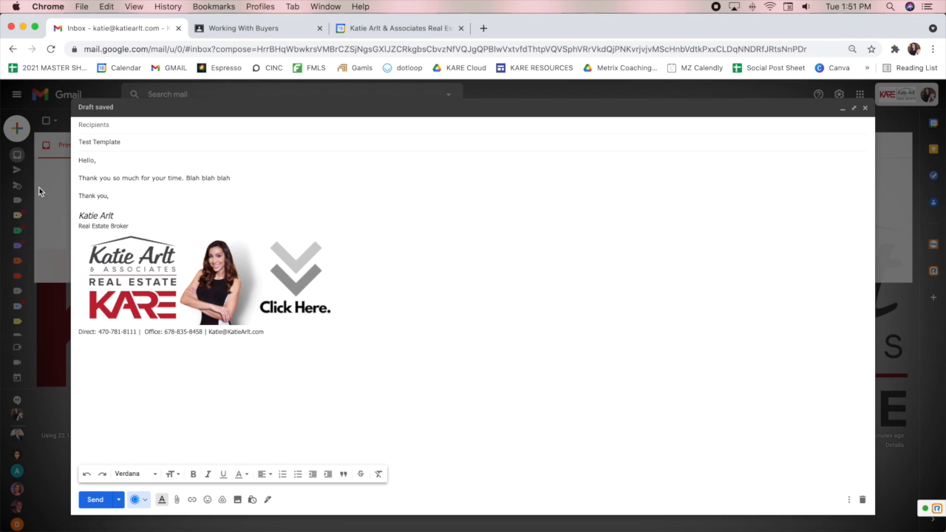
Select the message's subject text and discard the draft made from the template
{"action": "left_click_drag", "start_coordinate": [127, 143], "coordinate": [79, 141]}
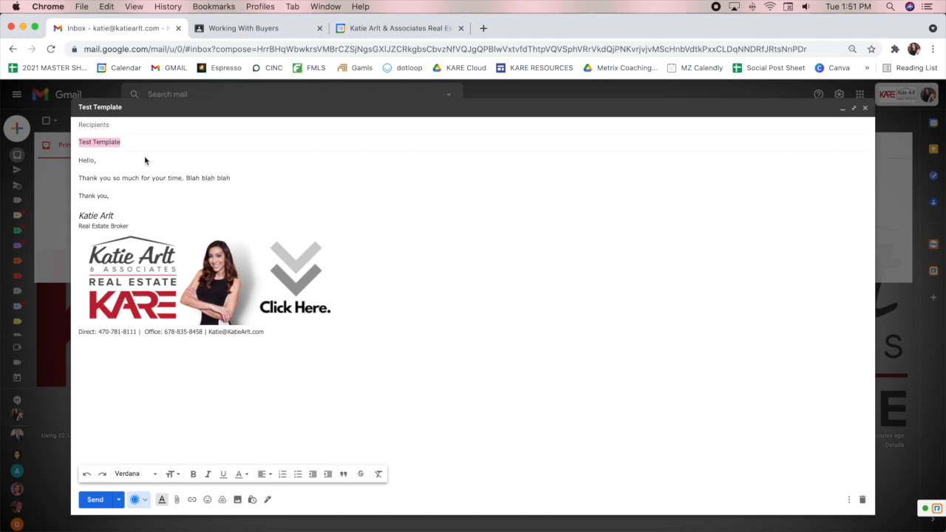
{"action": "left_click", "coordinate": [864, 502]}
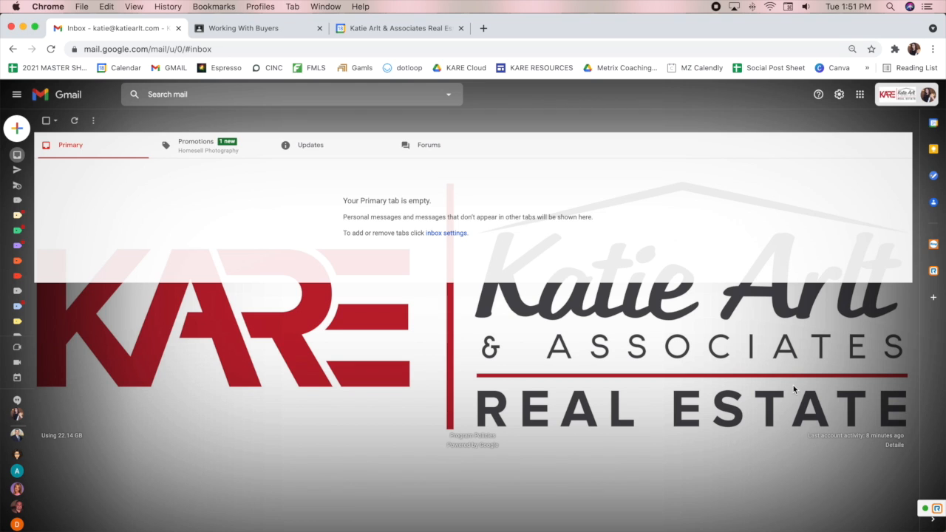
Look at the Updates category of the inbox and return to the Primary category
{"action": "left_click", "coordinate": [308, 154]}
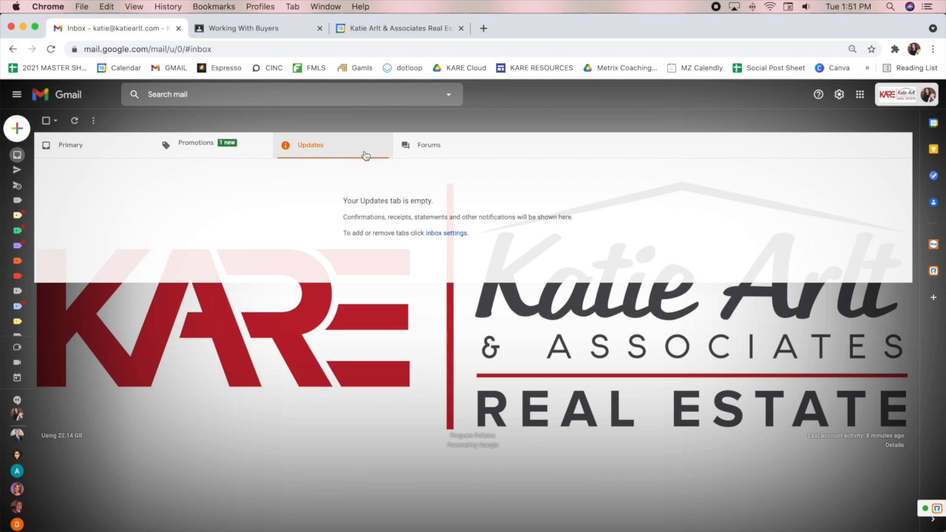
{"action": "left_click", "coordinate": [88, 151]}
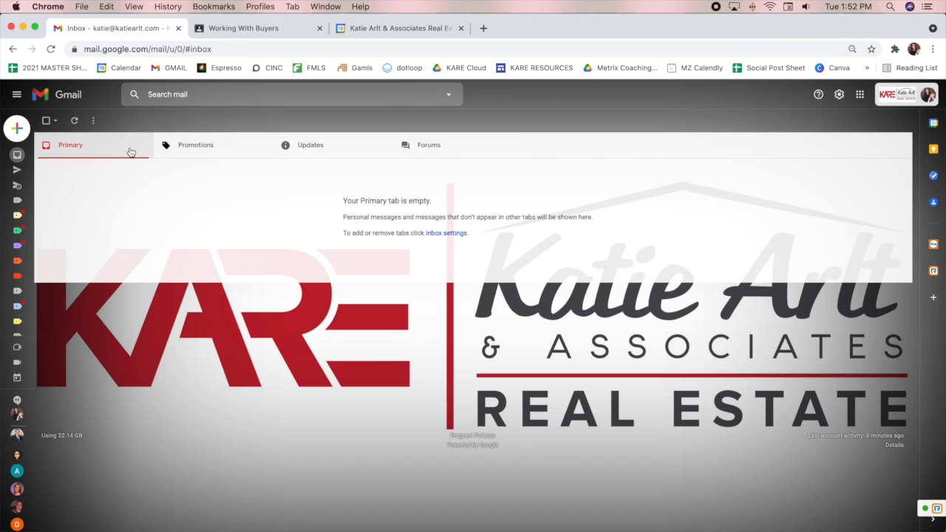
Open the full Gmail settings and examine the category options for the inbox
{"action": "left_click", "coordinate": [839, 94]}
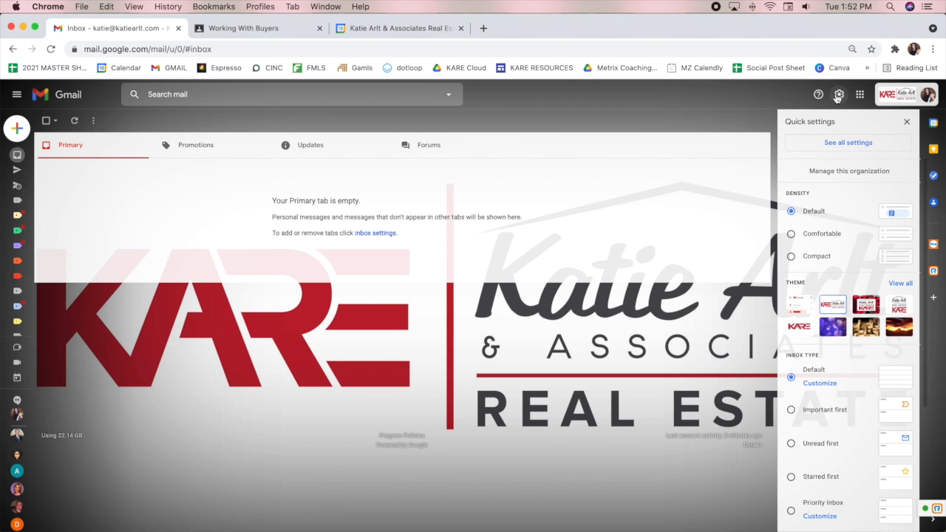
{"action": "left_click", "coordinate": [839, 145]}
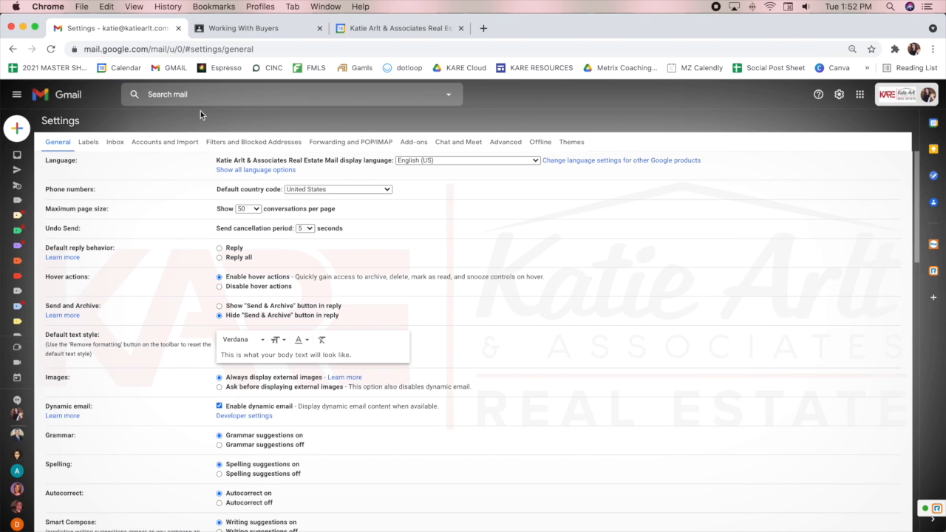
{"action": "left_click", "coordinate": [90, 144]}
{"action": "left_click", "coordinate": [115, 145]}
{"action": "left_click", "coordinate": [151, 144]}
{"action": "left_click", "coordinate": [114, 144]}
{"action": "mouse_move", "coordinate": [229, 212]}
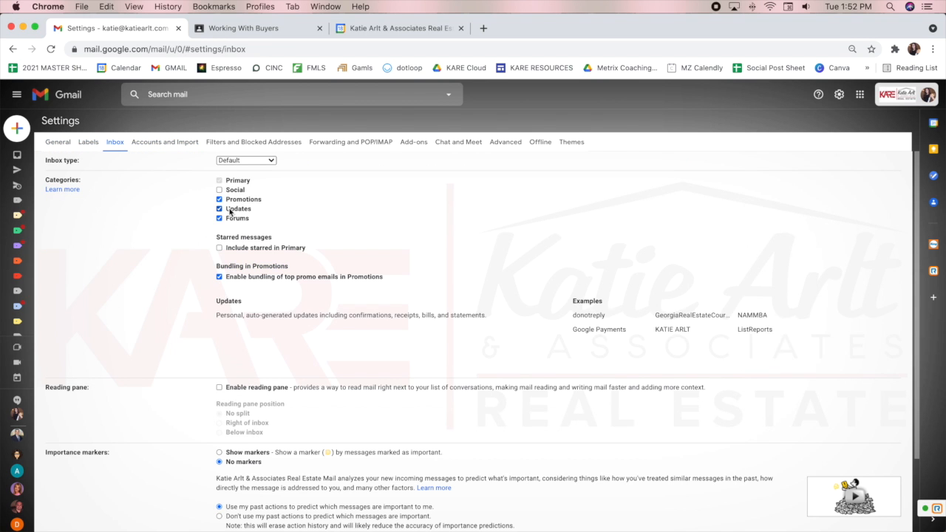
Review the available inbox types without changing the Default type, and look through the remaining inbox settings
{"action": "left_click", "coordinate": [241, 162]}
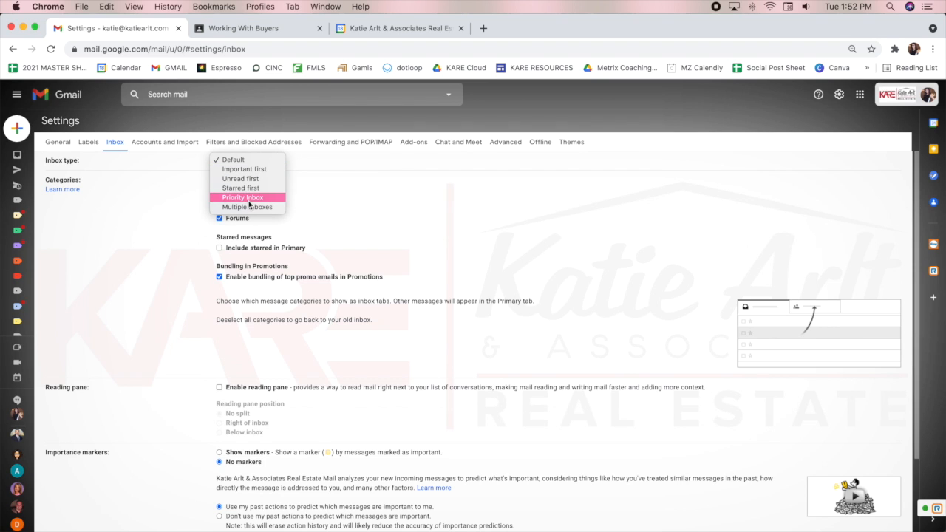
{"action": "left_click", "coordinate": [362, 201]}
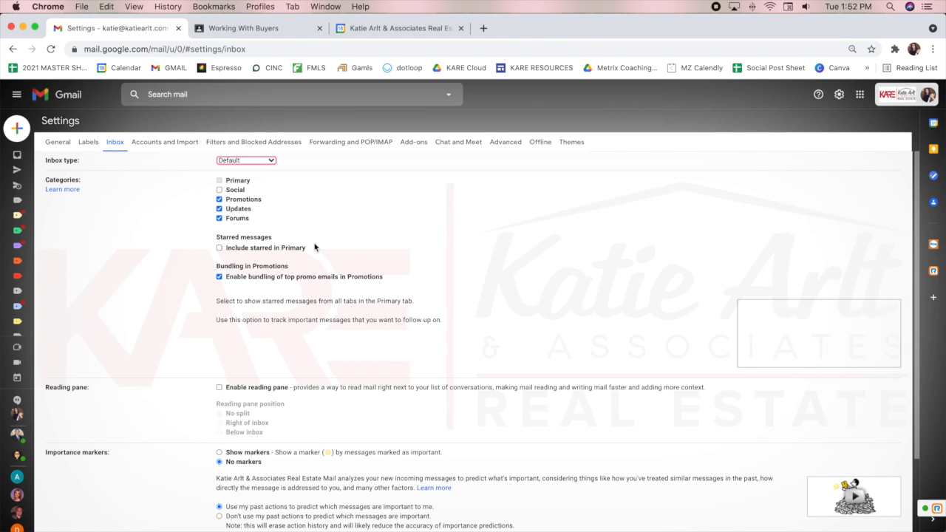
{"action": "scroll", "coordinate": [340, 247], "scroll_direction": "down", "scroll_amount": 3}
{"action": "scroll", "coordinate": [343, 247], "scroll_direction": "up", "scroll_amount": 3}
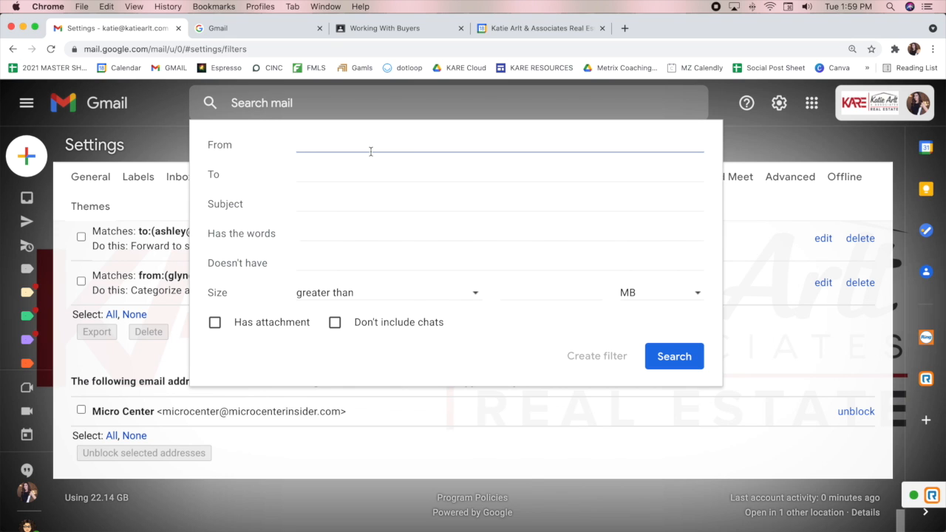
Set the new filter's sender to the assistant's email address and continue to the filter's actions
{"action": "type", "text": "ass"}
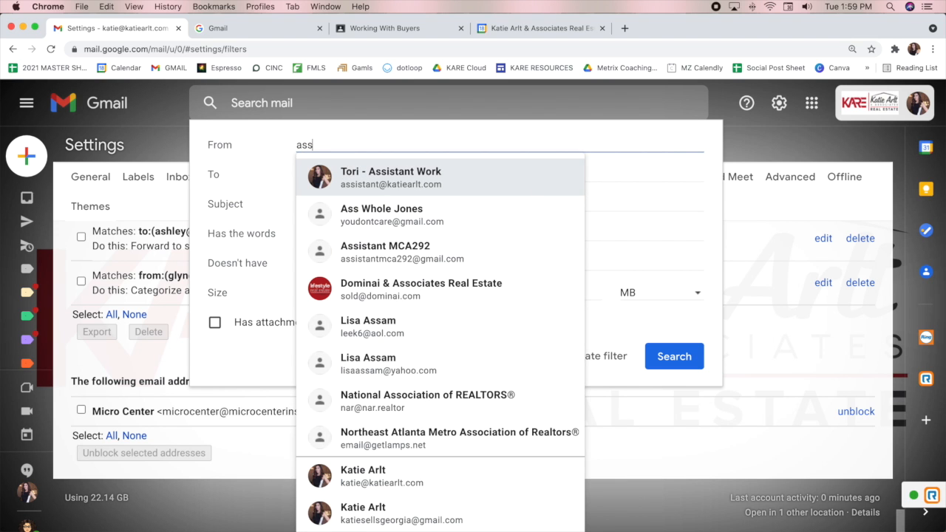
{"action": "type", "text": "iss"}
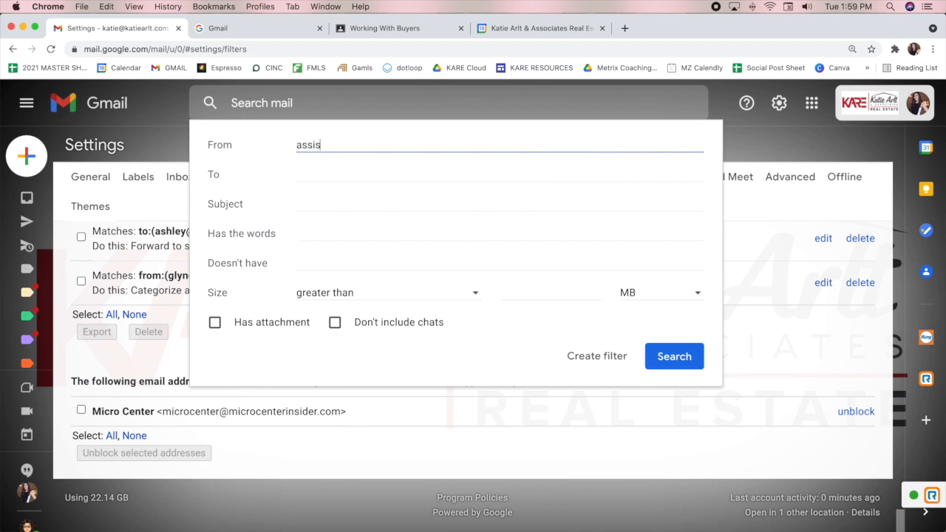
{"action": "left_click", "coordinate": [401, 255]}
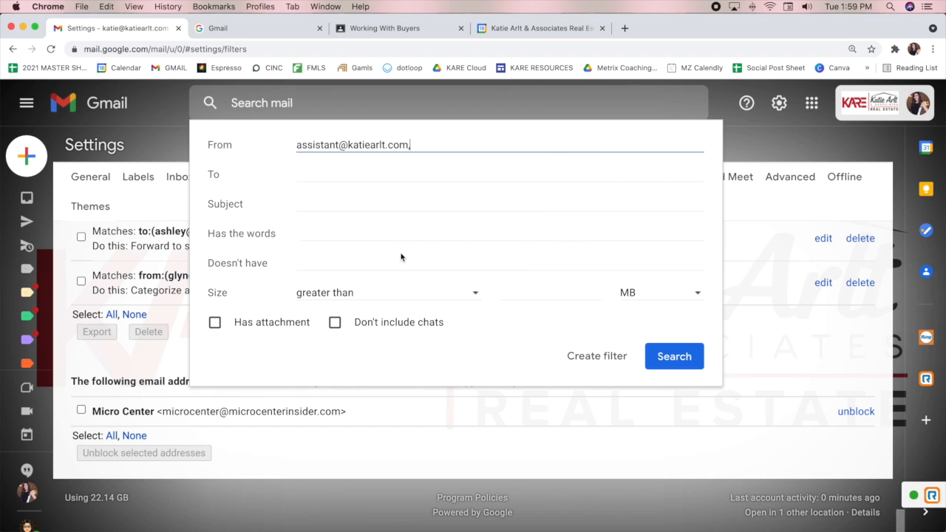
{"action": "left_click", "coordinate": [596, 356]}
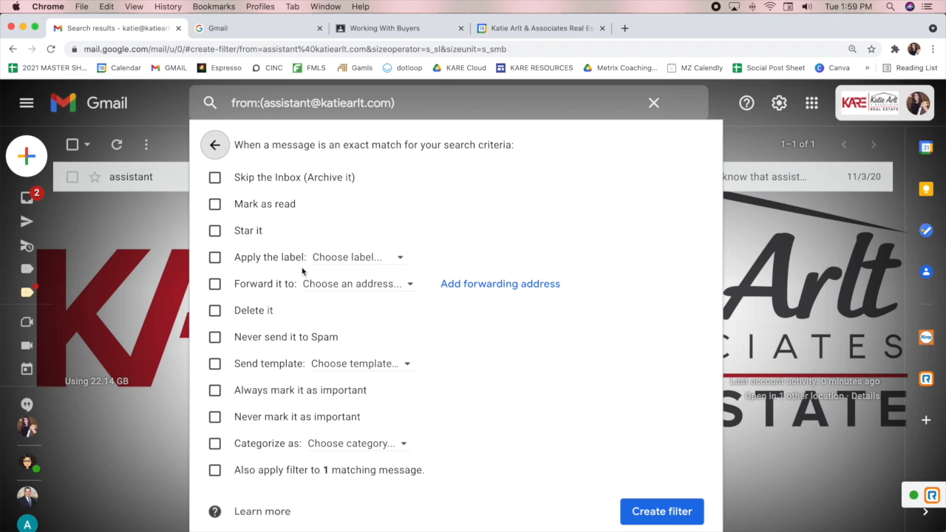
Try the filter's Categorize as action, view its available categories, and turn the action back off
{"action": "left_click", "coordinate": [214, 444]}
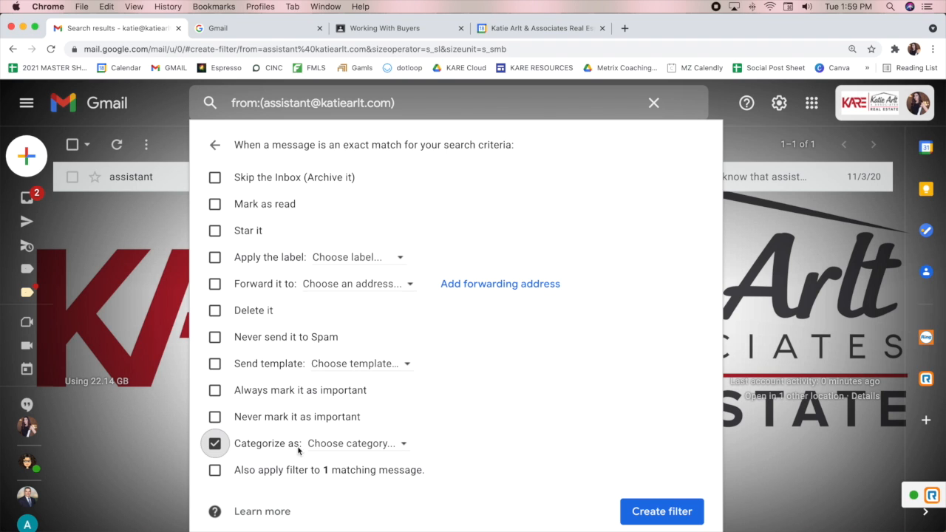
{"action": "left_click", "coordinate": [351, 444]}
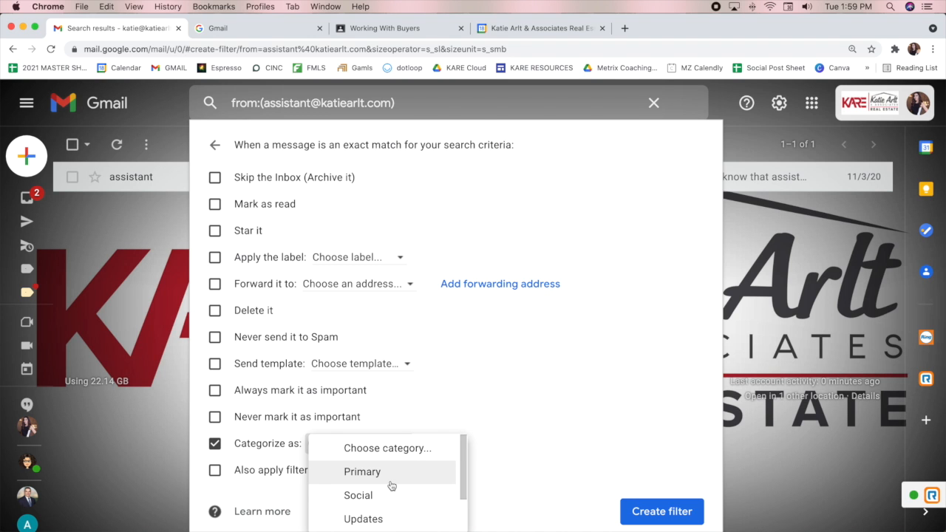
{"action": "key", "text": "super+minus"}
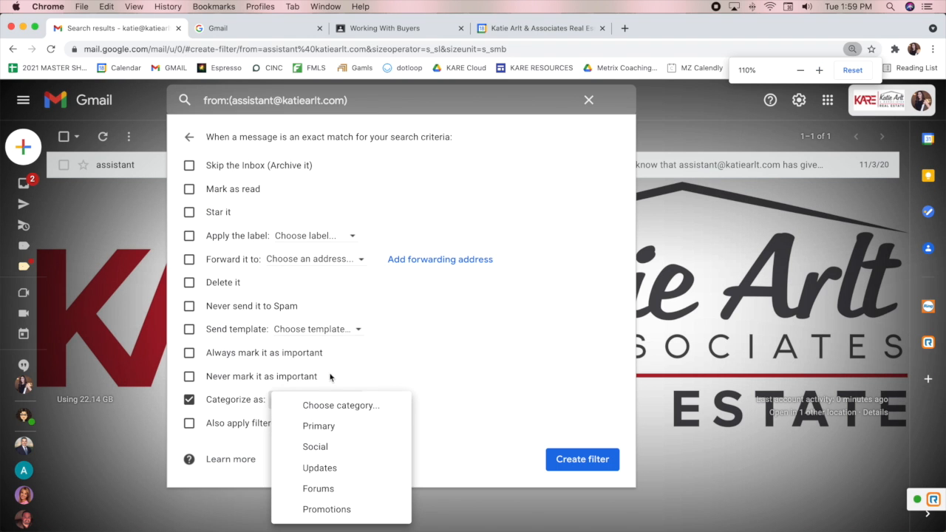
{"action": "left_click", "coordinate": [188, 401]}
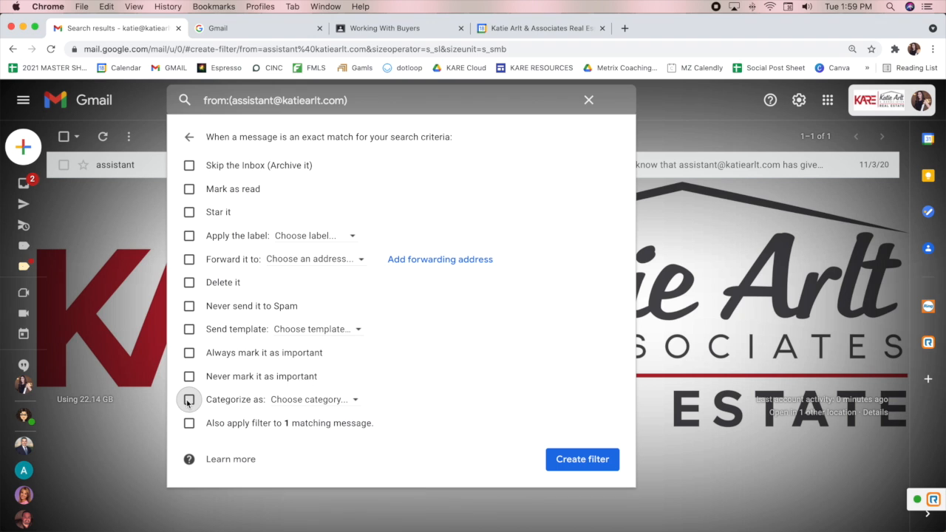
Try the filter's Send template and Skip the Inbox actions, view the template choices, and turn both actions off
{"action": "left_click", "coordinate": [190, 329]}
{"action": "left_click", "coordinate": [313, 330]}
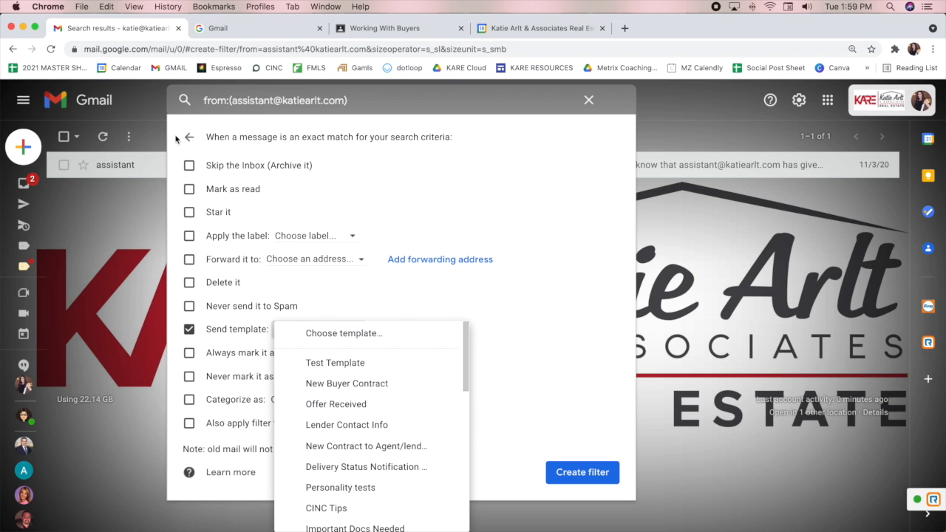
{"action": "left_click", "coordinate": [189, 165]}
{"action": "left_click", "coordinate": [190, 165]}
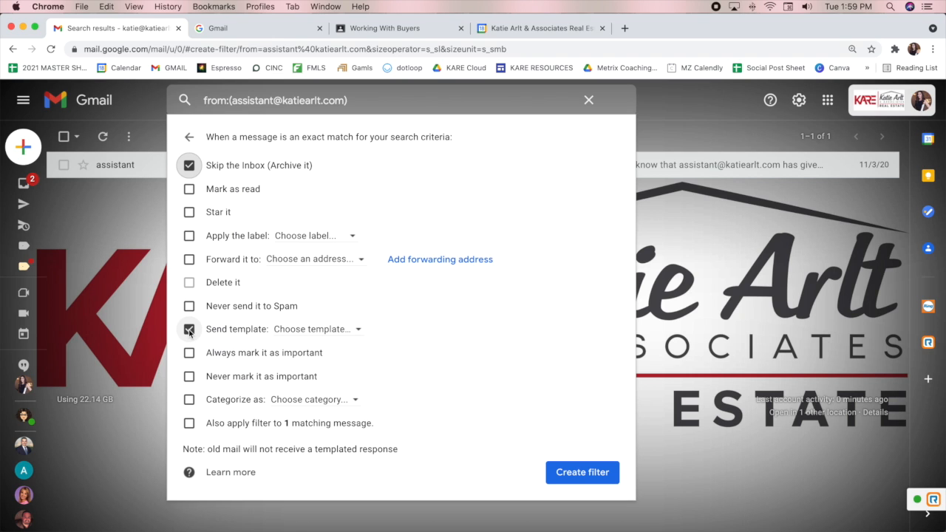
{"action": "left_click", "coordinate": [188, 166]}
{"action": "left_click", "coordinate": [189, 329]}
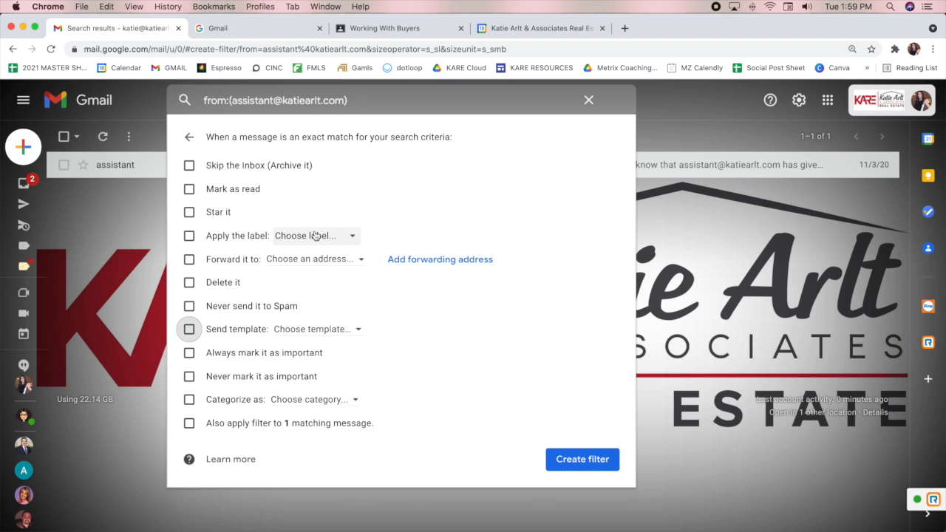